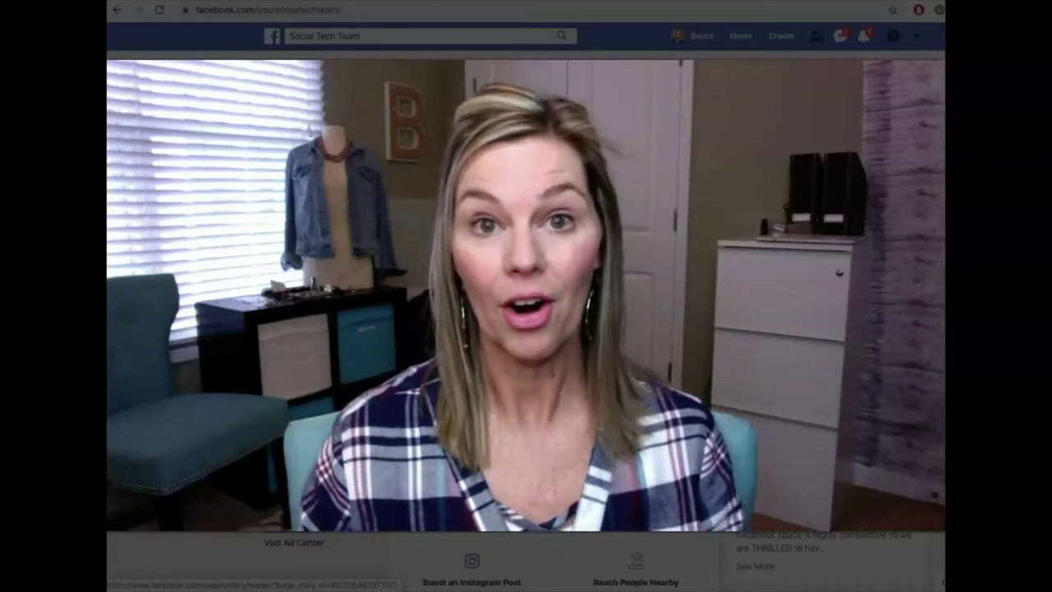
Step: Scroll the Social Tech Team page down to its Community box showing 1,857 likes
left_click(207, 485)
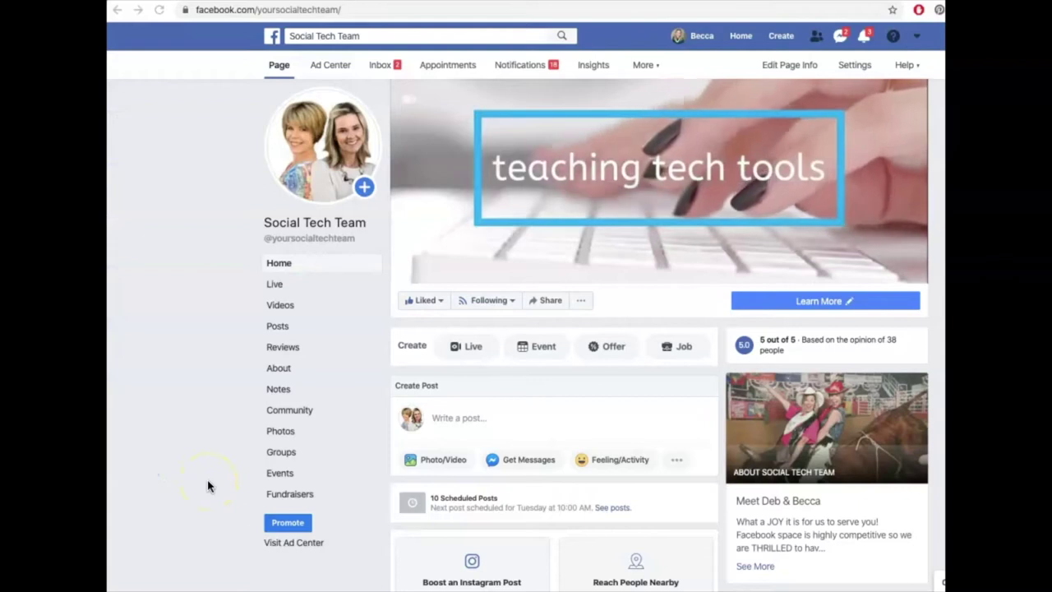
scroll(207, 485, "down", 3)
scroll(207, 486, "down", 3)
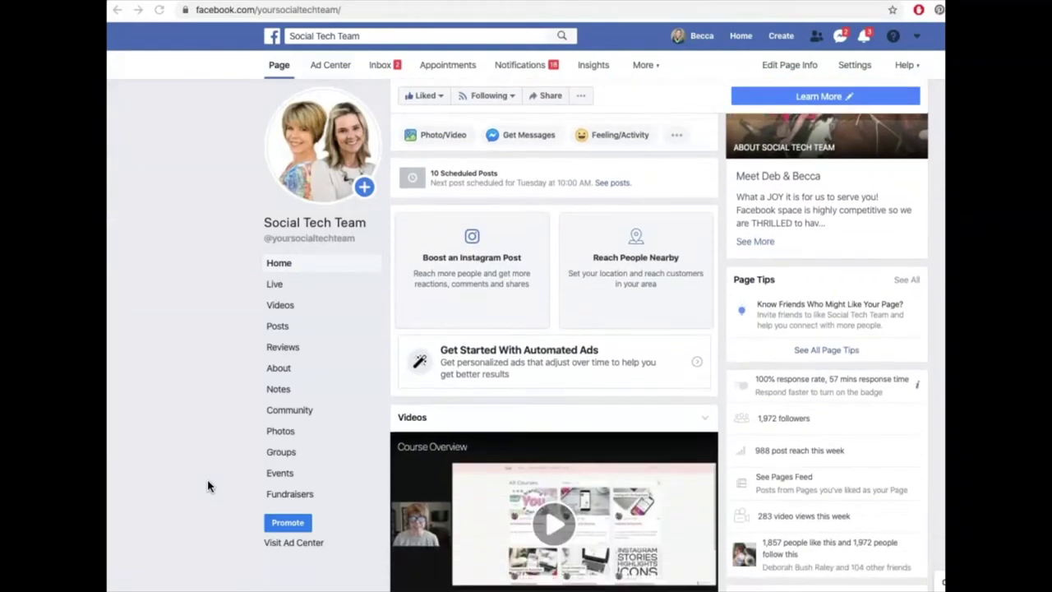
scroll(207, 486, "down", 2)
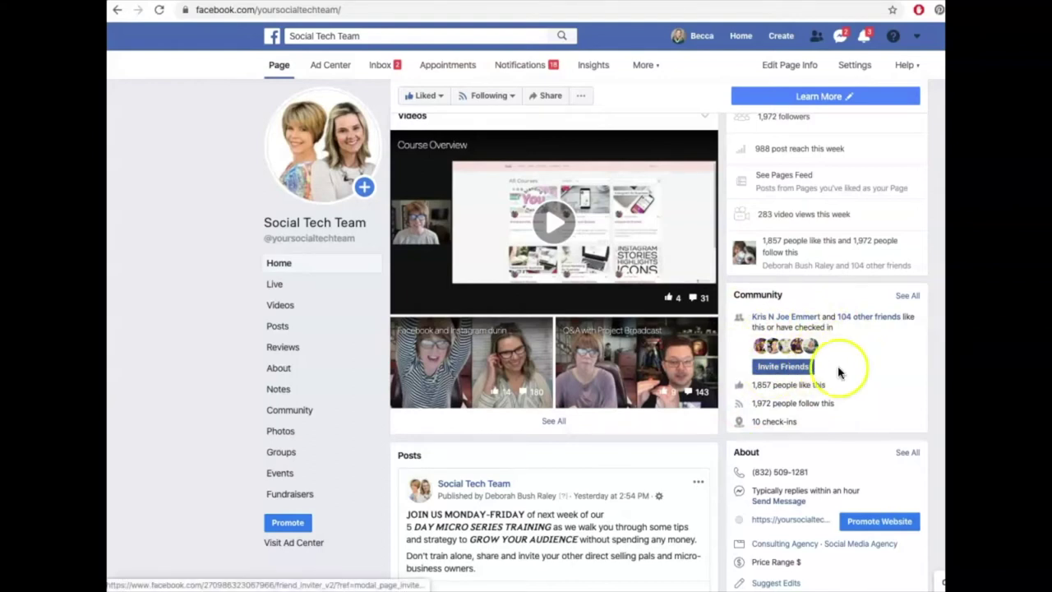
Step: Open the Invite Friends list, then select and deselect a friend
left_click(805, 370)
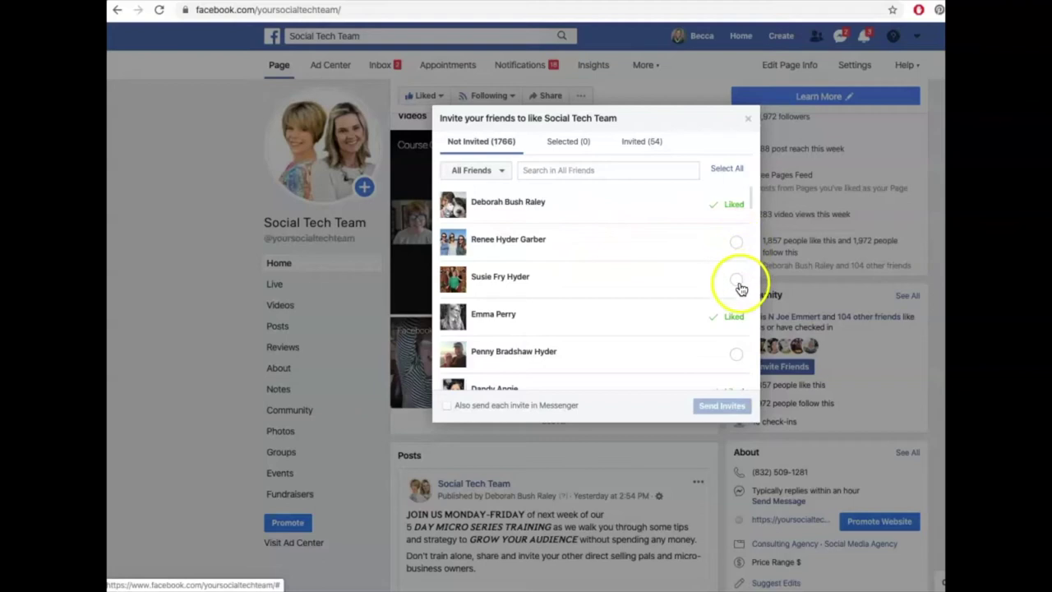
left_click(737, 245)
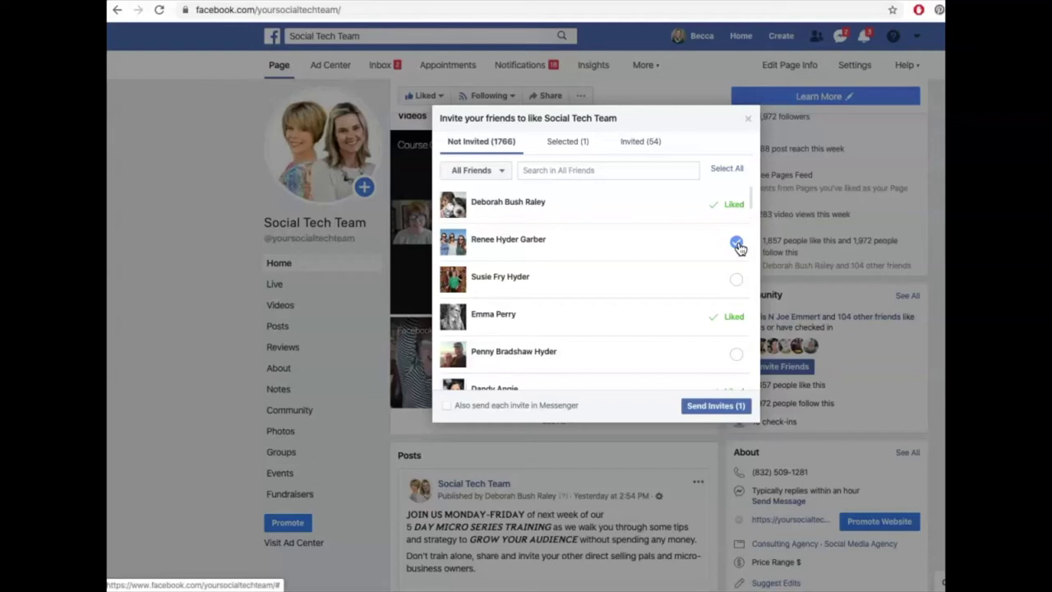
left_click(678, 247)
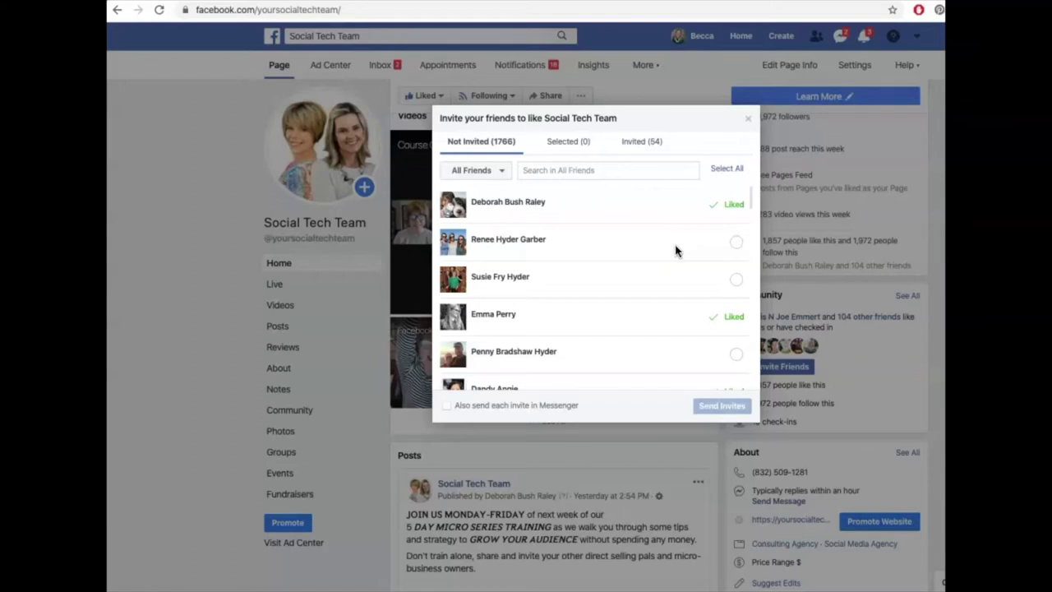
left_click(647, 259)
Step: Scroll the Not Invited list and select a first friend to invite
scroll(648, 260, "down", 1)
scroll(648, 259, "down", 4)
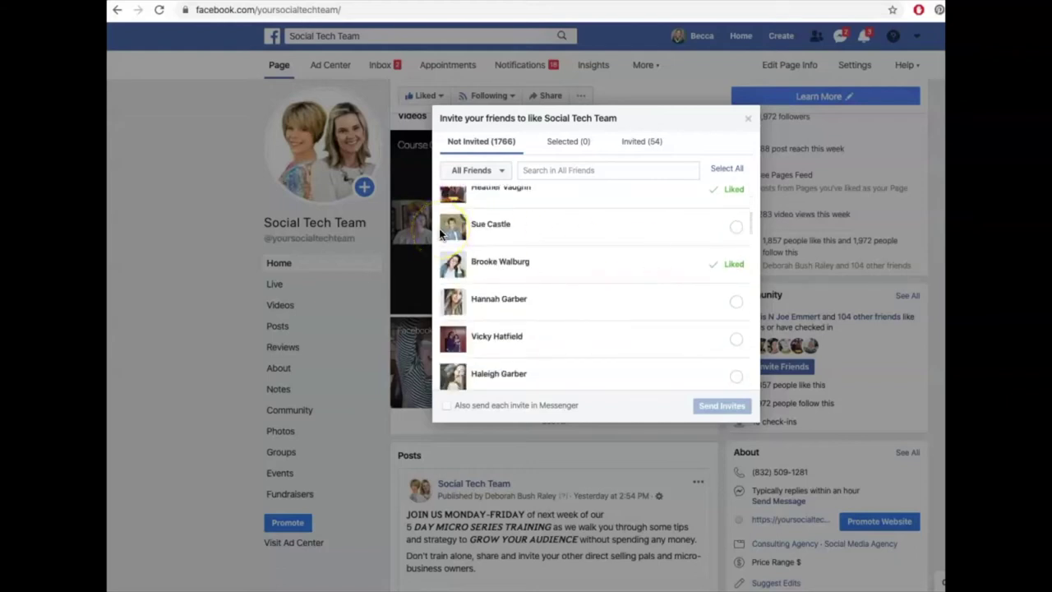
scroll(683, 306, "down", 3)
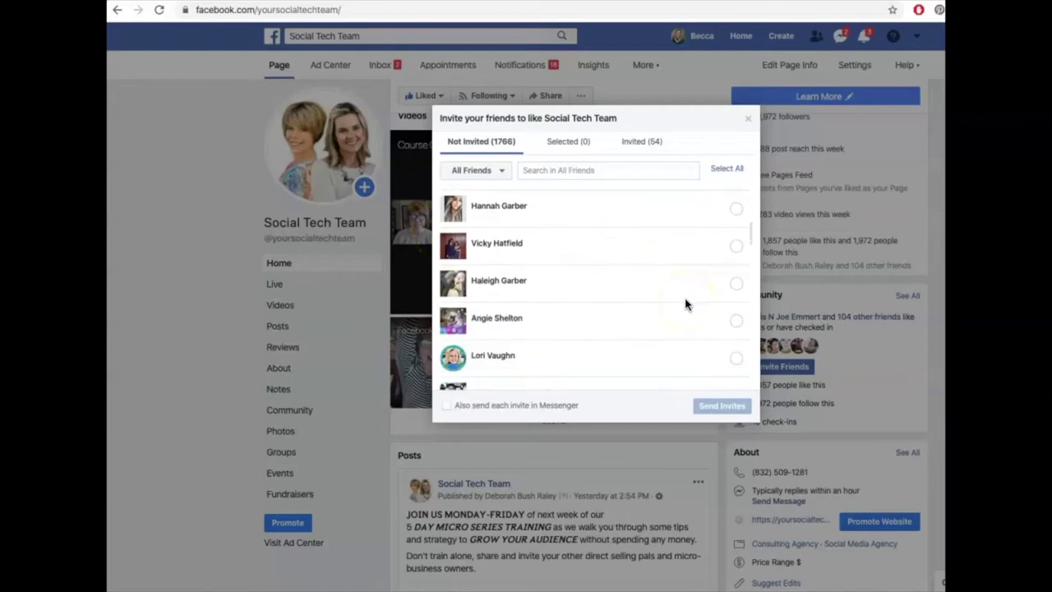
left_click(686, 303)
Step: Scroll further down the Not Invited list and select a second friend
scroll(686, 303, "down", 1)
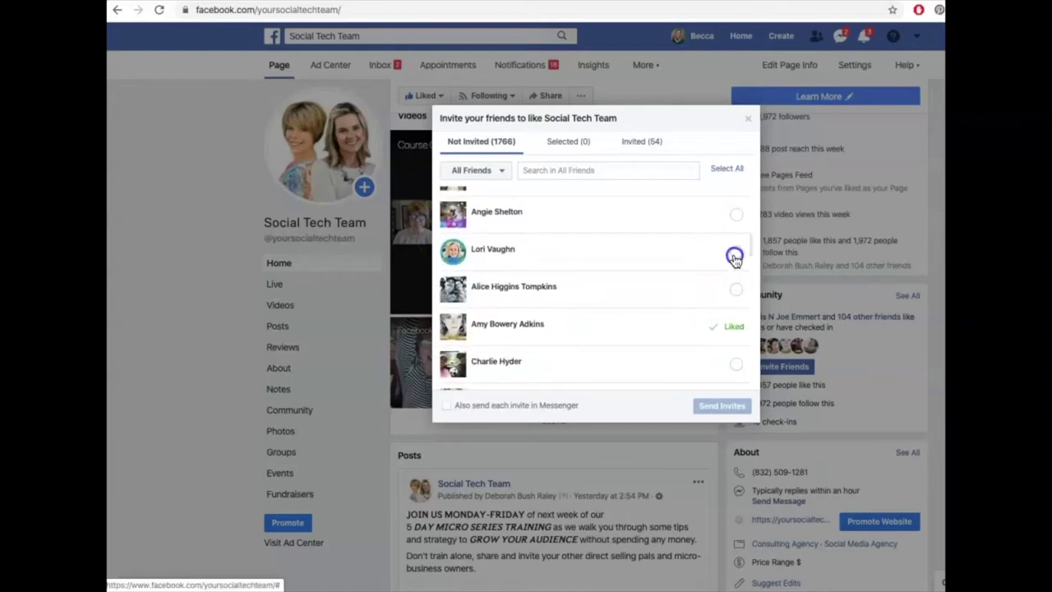
scroll(666, 286, "down", 2)
scroll(665, 285, "down", 4)
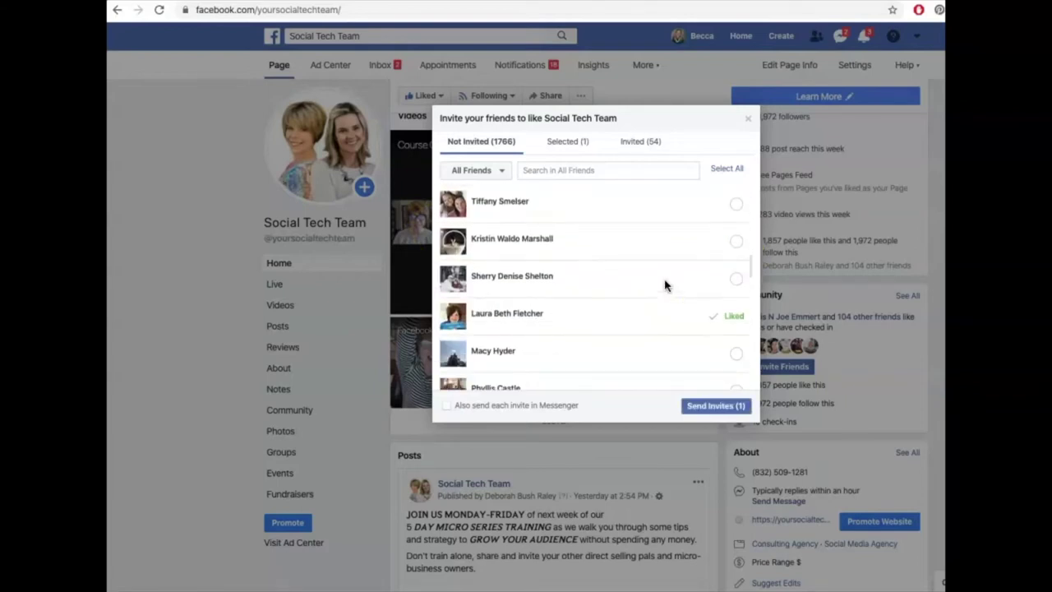
scroll(666, 286, "down", 2)
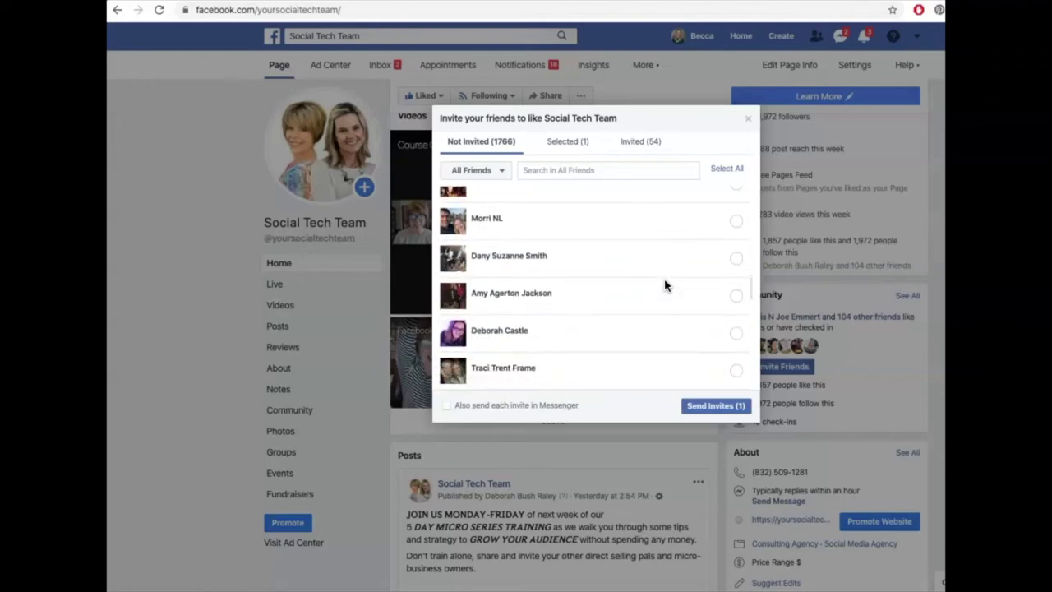
scroll(666, 285, "down", 2)
scroll(666, 285, "down", 2)
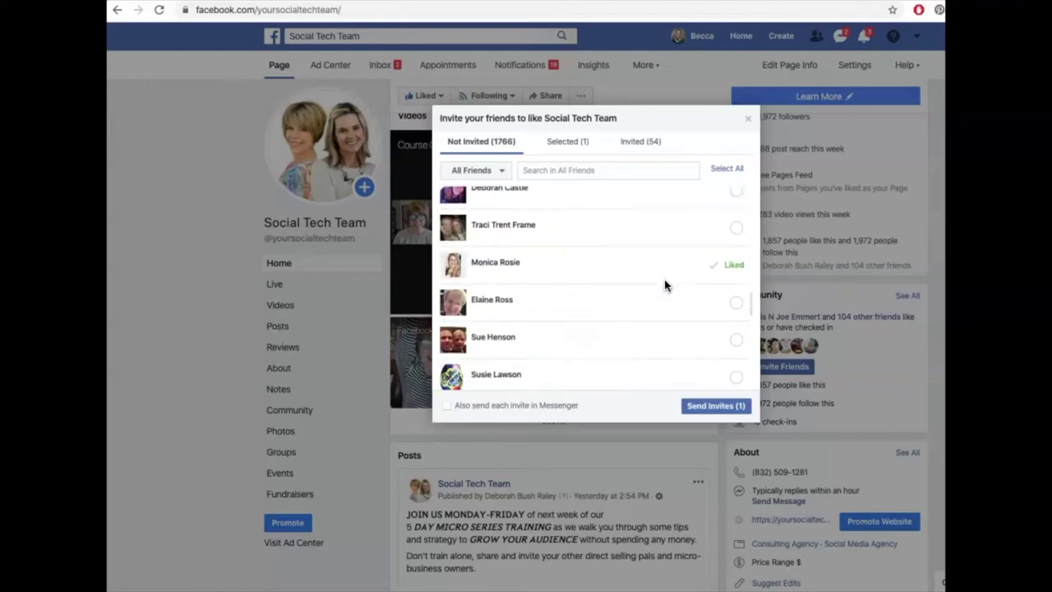
scroll(665, 285, "down", 2)
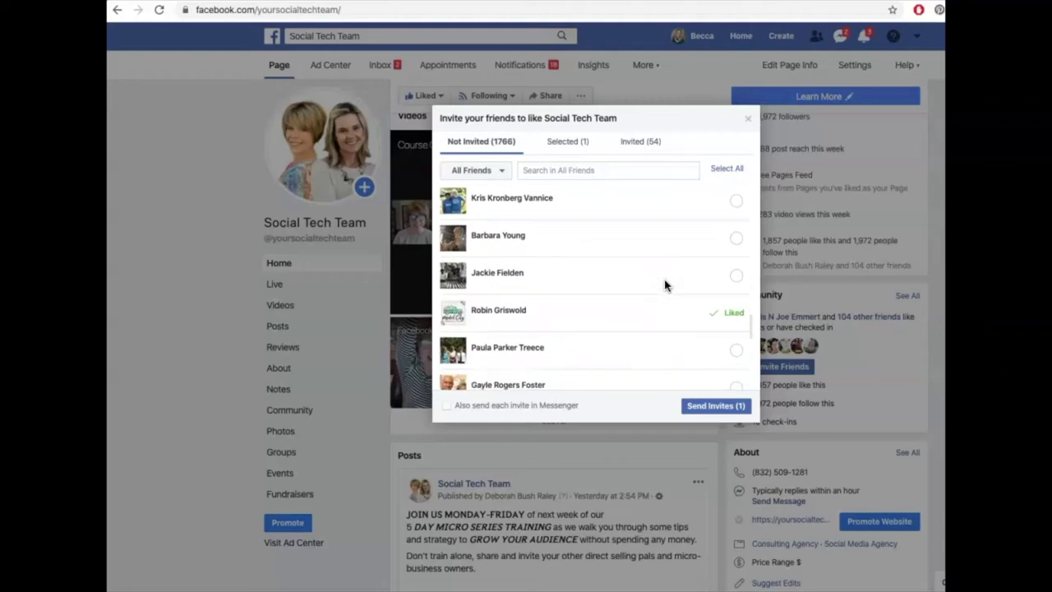
scroll(666, 285, "down", 3)
scroll(666, 285, "down", 2)
scroll(666, 285, "down", 1)
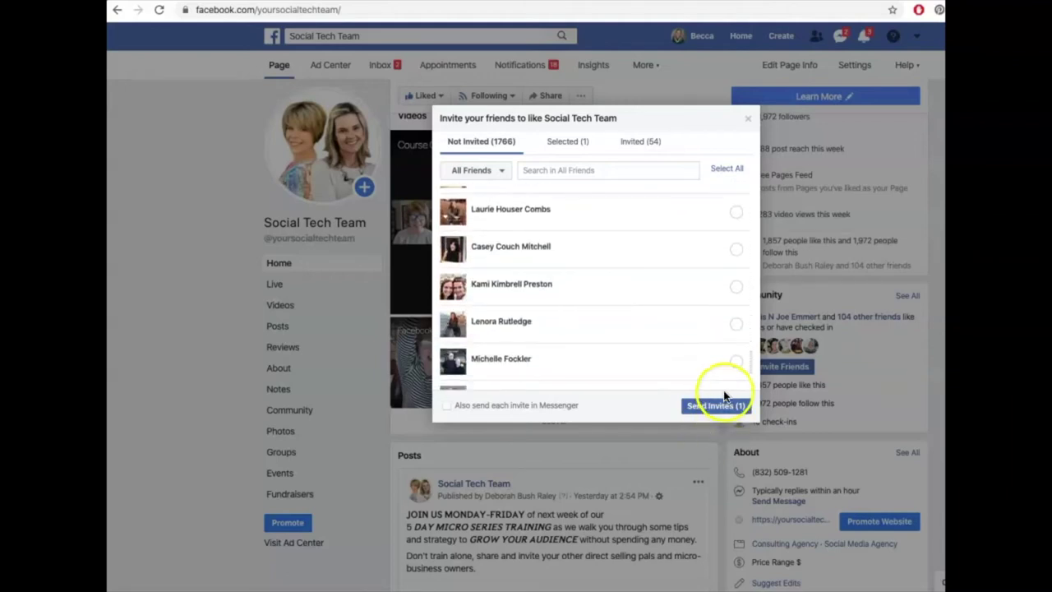
scroll(715, 357, "down", 3)
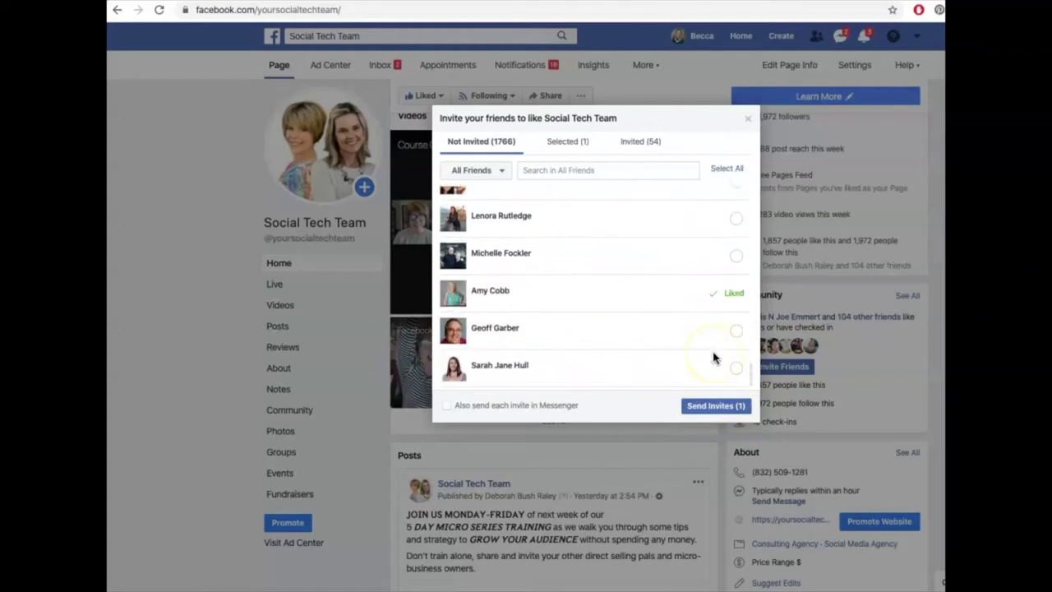
scroll(715, 357, "down", 3)
left_click(736, 205)
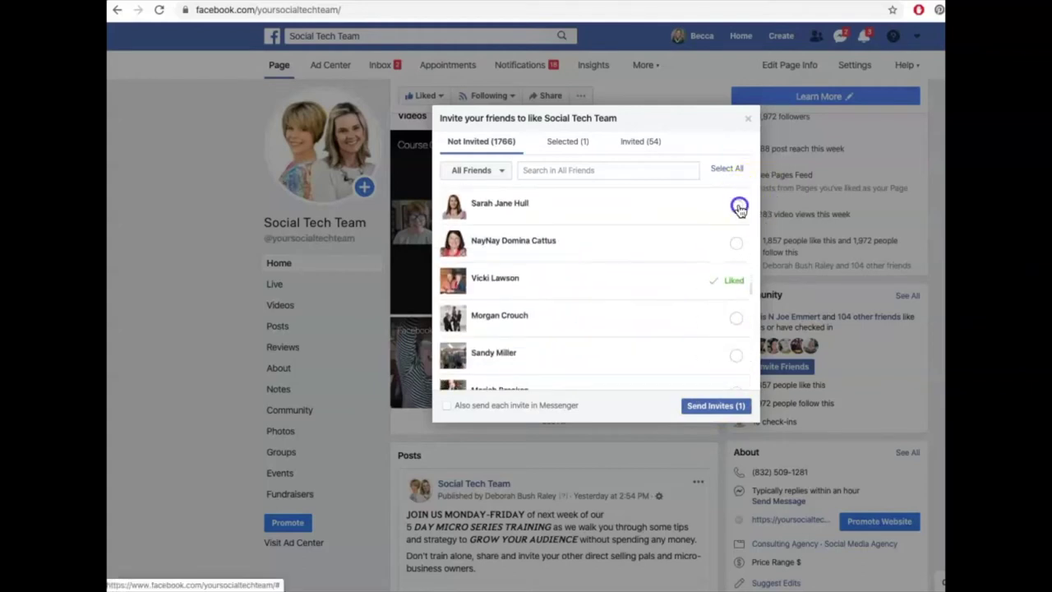
scroll(681, 313, "down", 5)
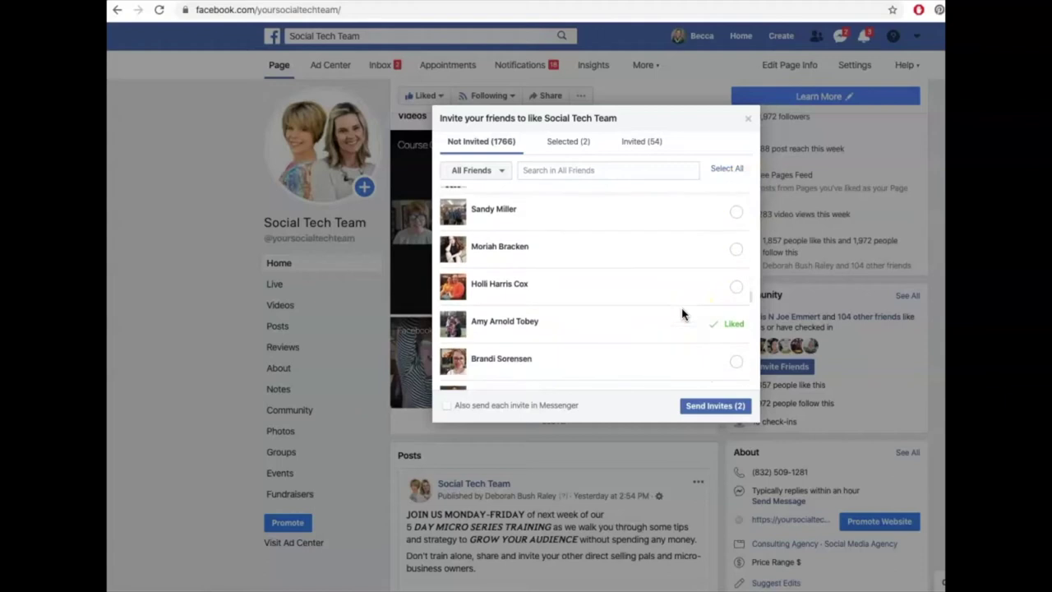
scroll(682, 312, "down", 1)
scroll(690, 351, "down", 2)
scroll(691, 351, "down", 4)
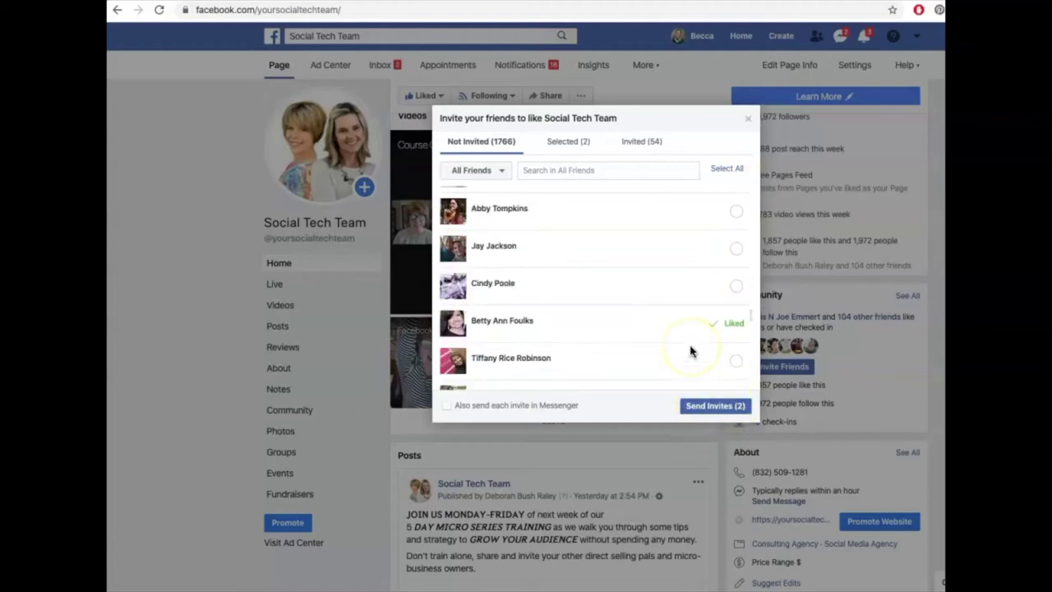
Step: Send the page invites to the two selected friends
left_click(710, 406)
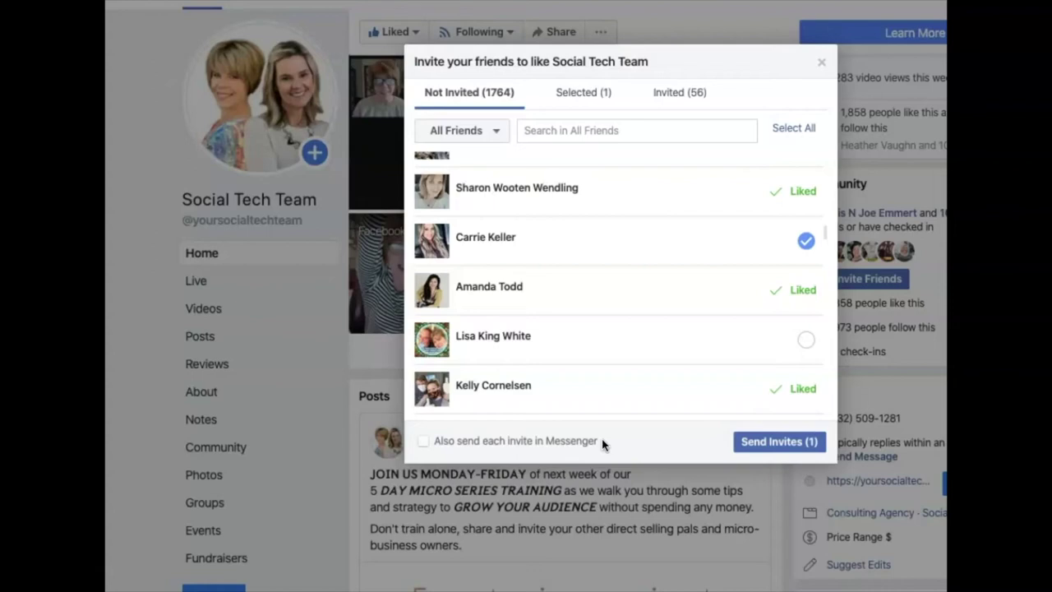
Step: Toggle 'Also send each invite in Messenger' and send the remaining single page invite
left_click(423, 443)
left_click(434, 443)
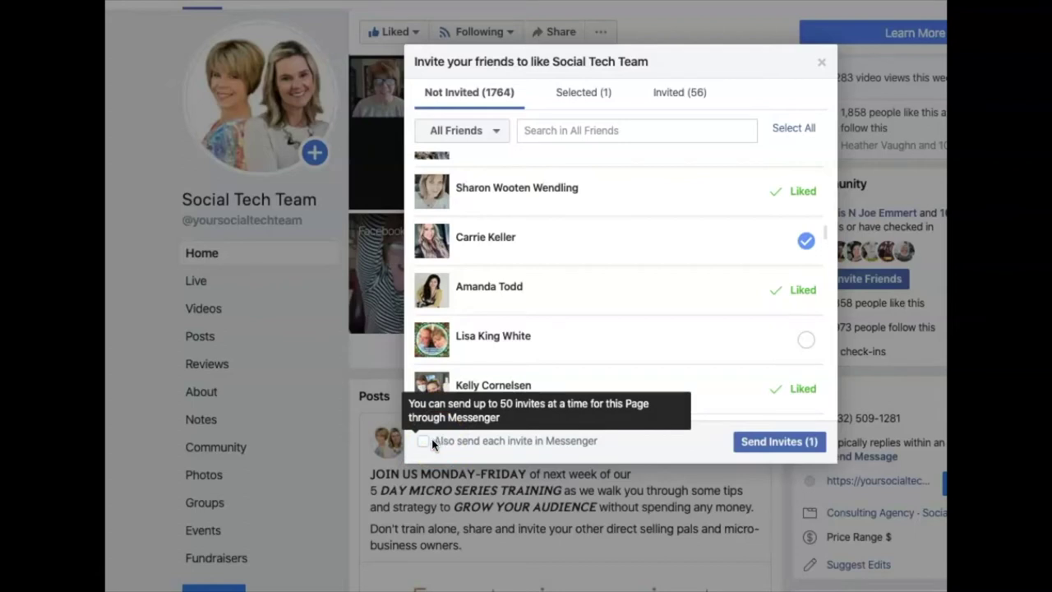
left_click(420, 444)
left_click(764, 447)
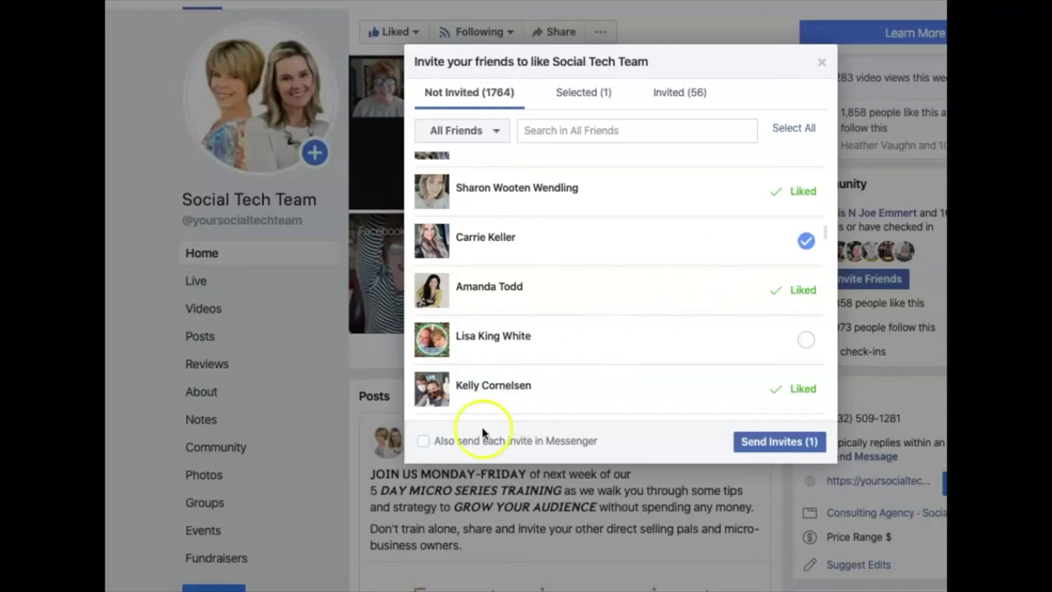
mouse_move(483, 449)
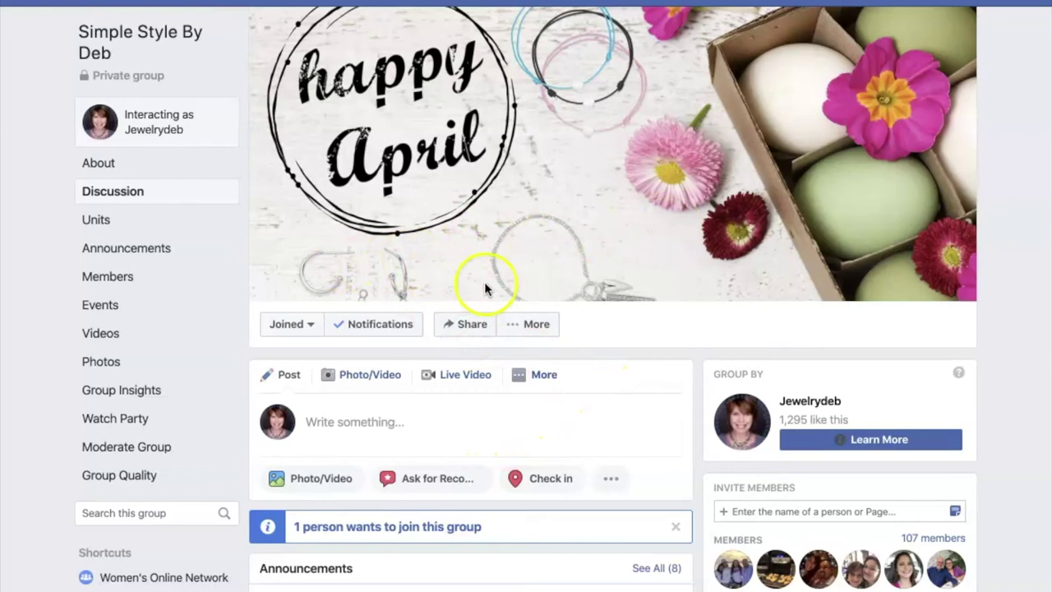
Step: Start a Share on Your Timeline draft for the Simple Style By Deb group
left_click(458, 326)
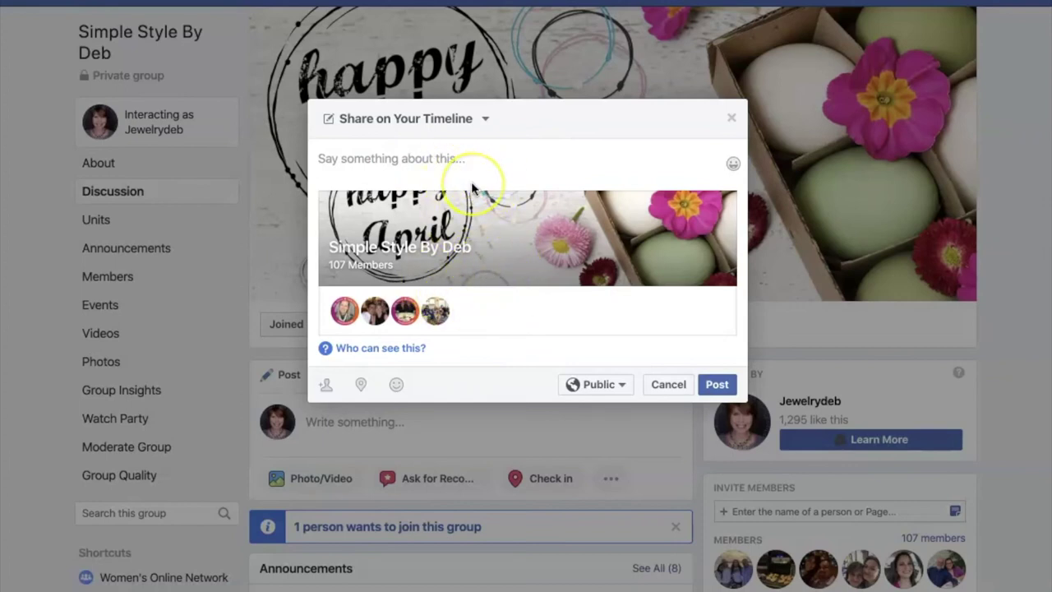
Step: Review the share destinations, including private message, then close the draft unposted
left_click(485, 120)
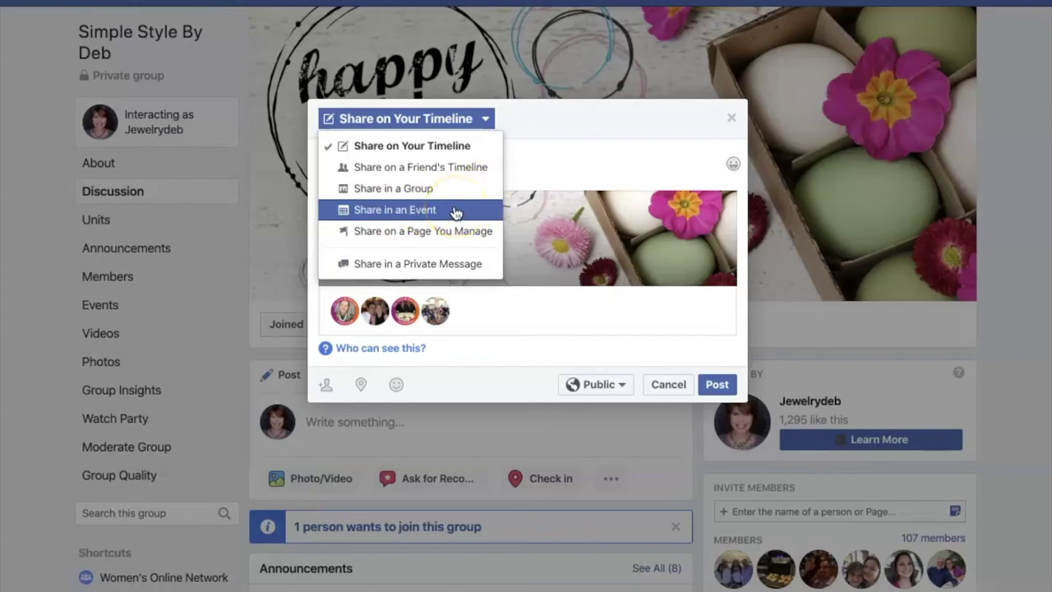
left_click(472, 268)
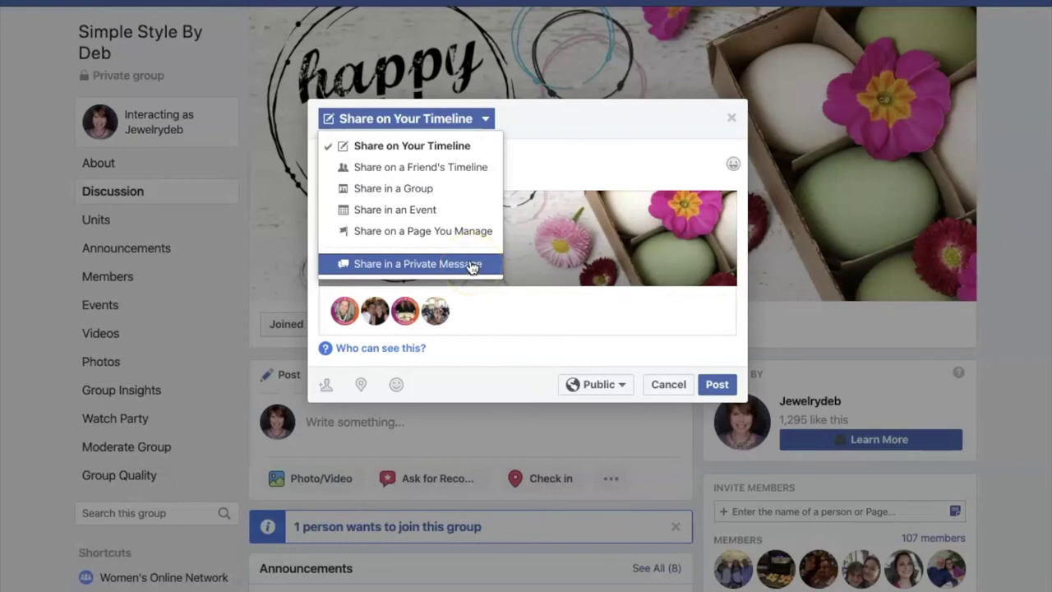
left_click(477, 264)
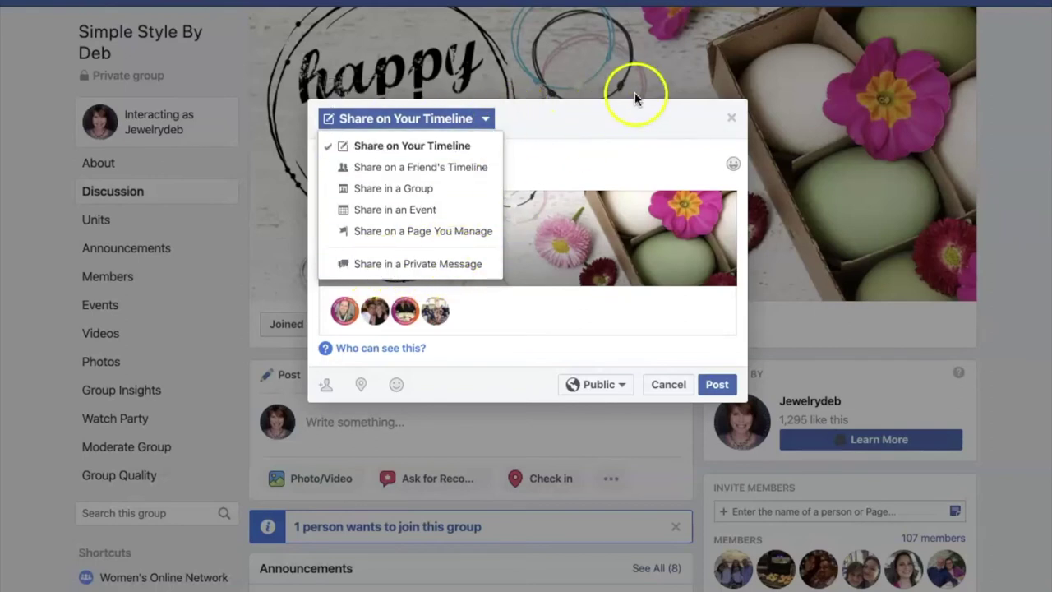
left_click(731, 117)
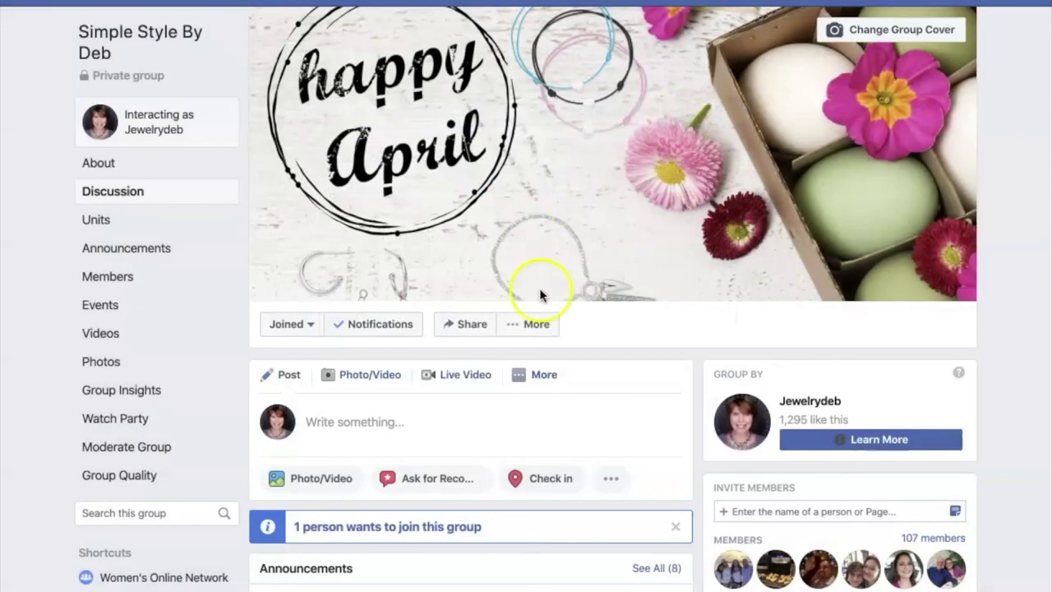
left_click(541, 374)
Step: Enter 'on' in the Invite Members field and invite the suggested friend to the group
left_click(704, 448)
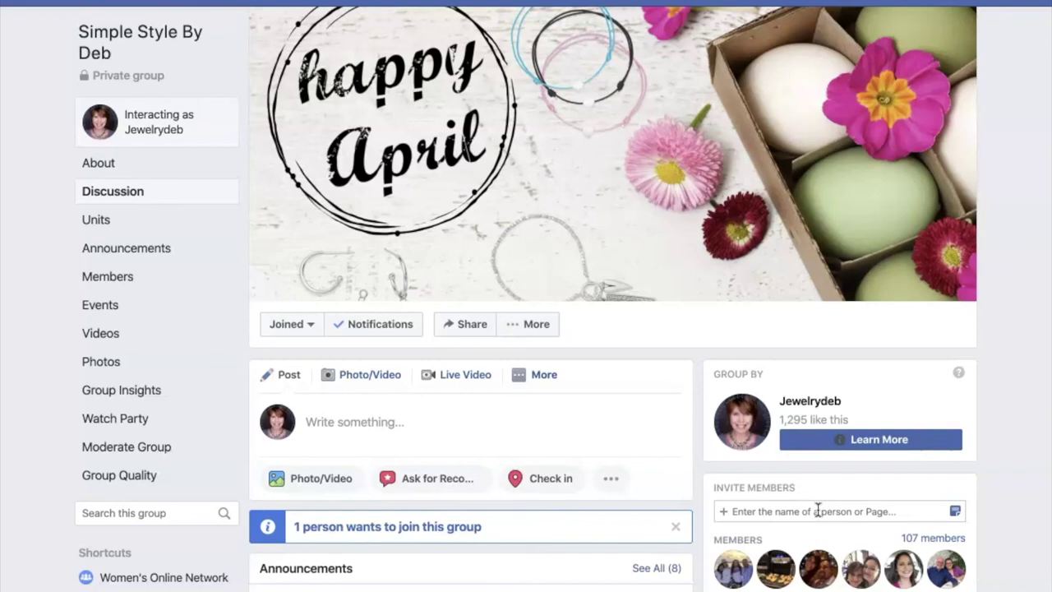
left_click(824, 510)
left_click(832, 511)
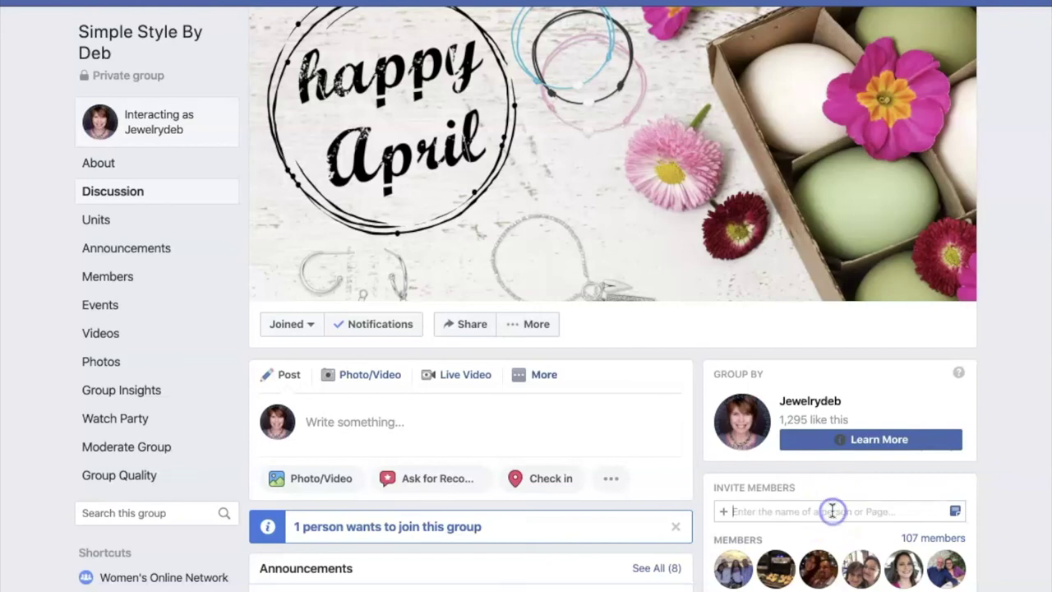
type("on")
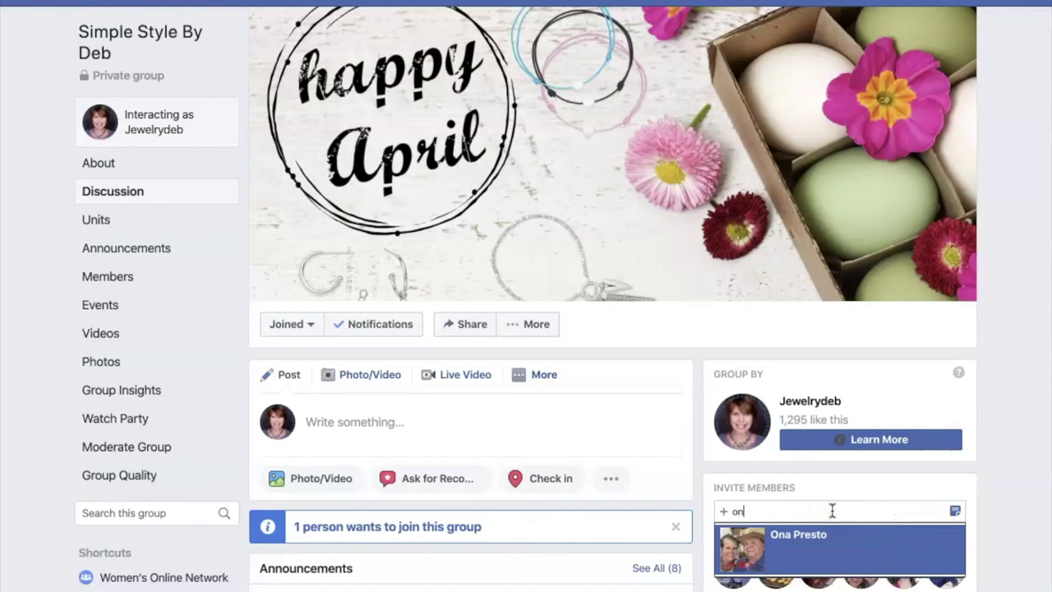
left_click(873, 530)
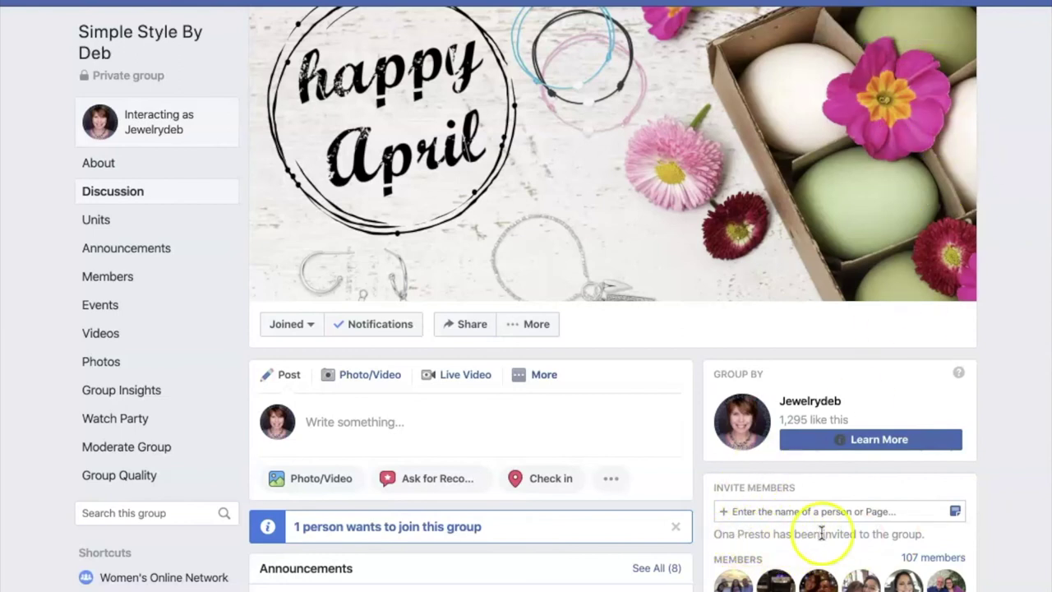
Step: Add a note about a FUN special next week and send the group invite
left_click(956, 513)
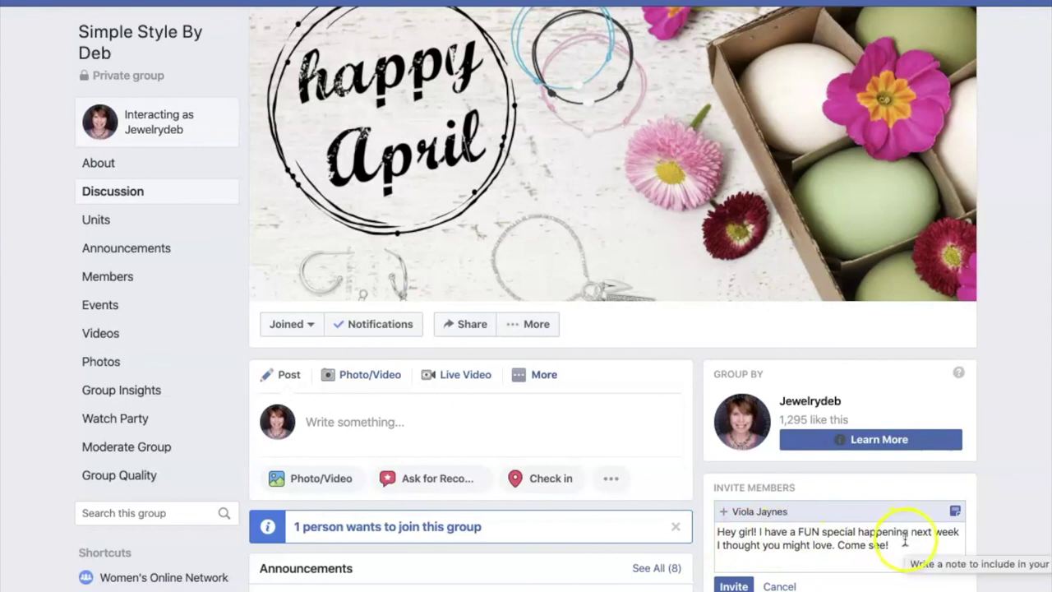
left_click(733, 585)
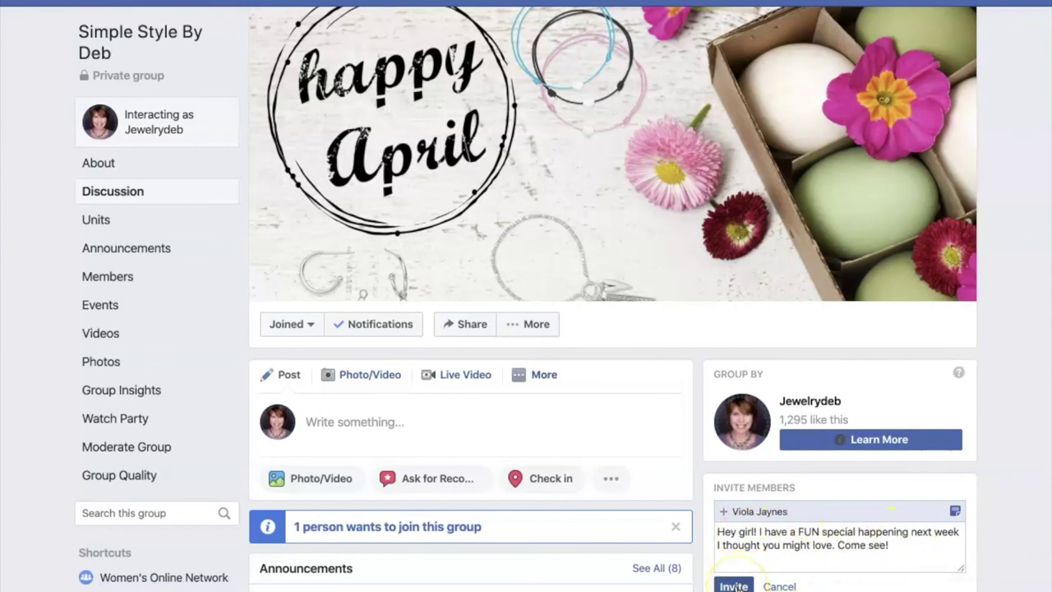